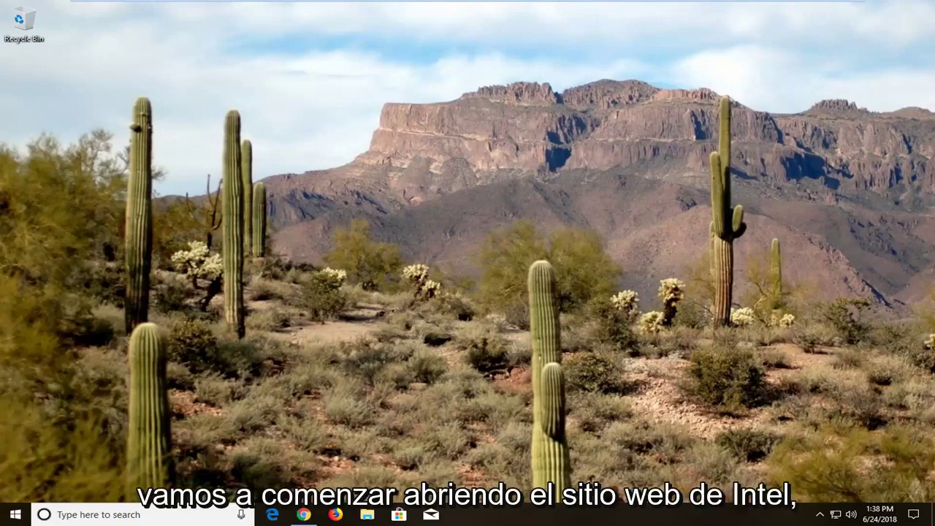
Step: Switch to Chrome and download win64_24.20.100.6136.zip from Intel's Graphics Driver for Windows 10 page
left_click(305, 515)
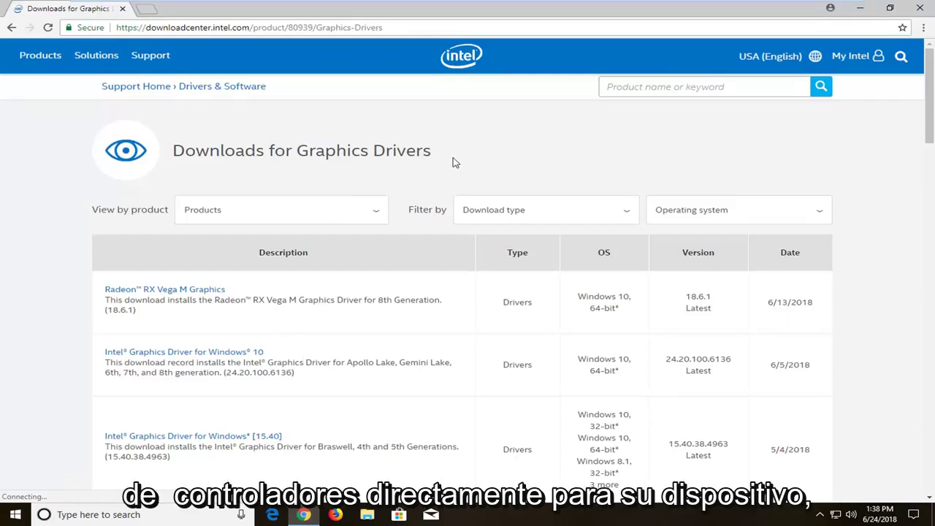
scroll(209, 277, "down", 2)
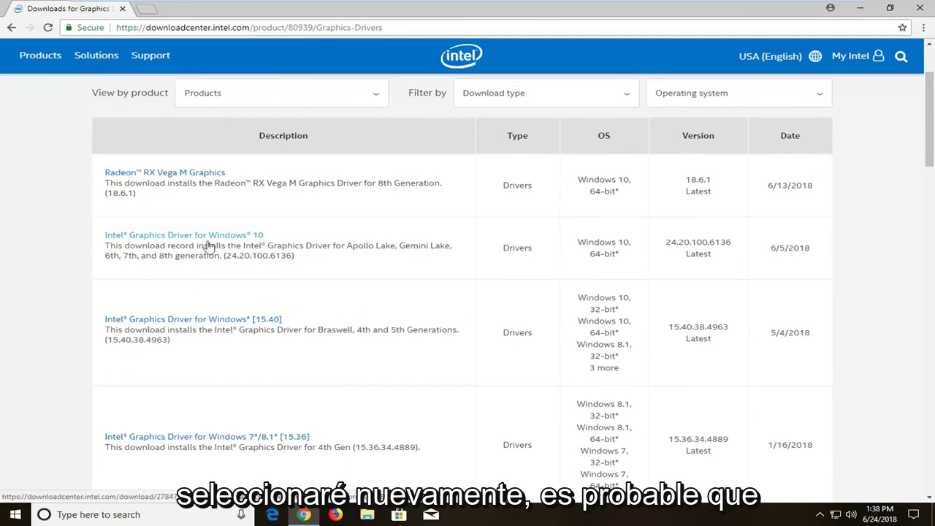
left_click(258, 239)
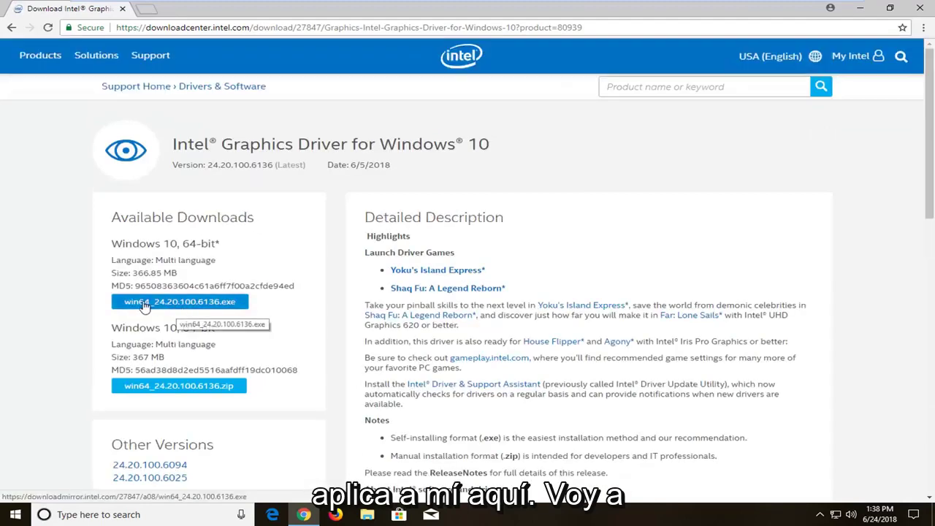
left_click(152, 393)
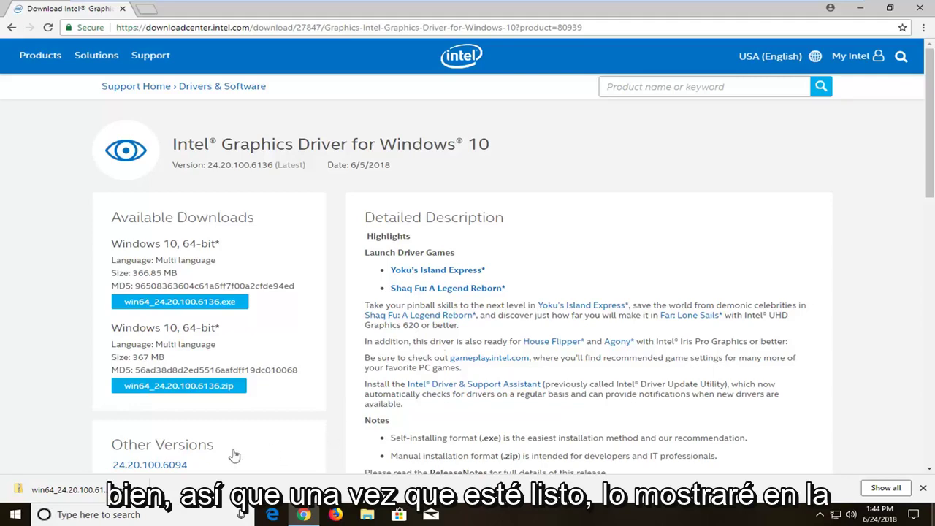
Step: Move the downloaded win64_24.20.100.6136 zip file from its download folder to the desktop
left_click(134, 489)
left_click(153, 450)
left_click(860, 9)
left_click_drag(287, 236, 29, 79)
left_click(801, 109)
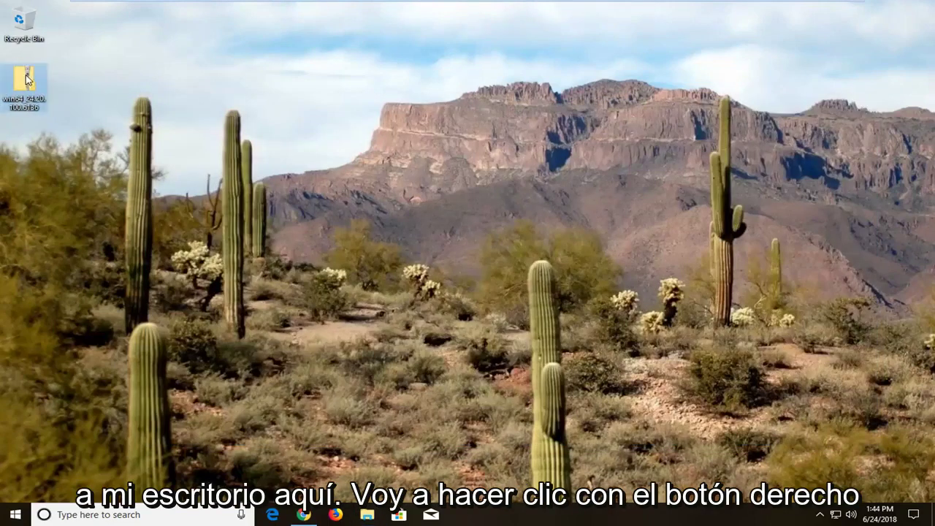
Step: Extract the win64_24.20.100.6136 archive into a folder of the same name on the desktop
right_click(29, 76)
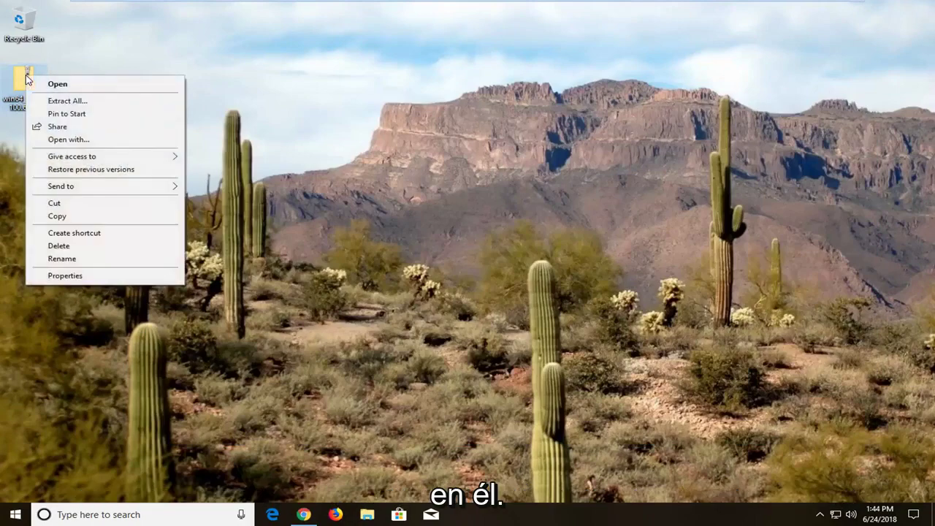
left_click(65, 101)
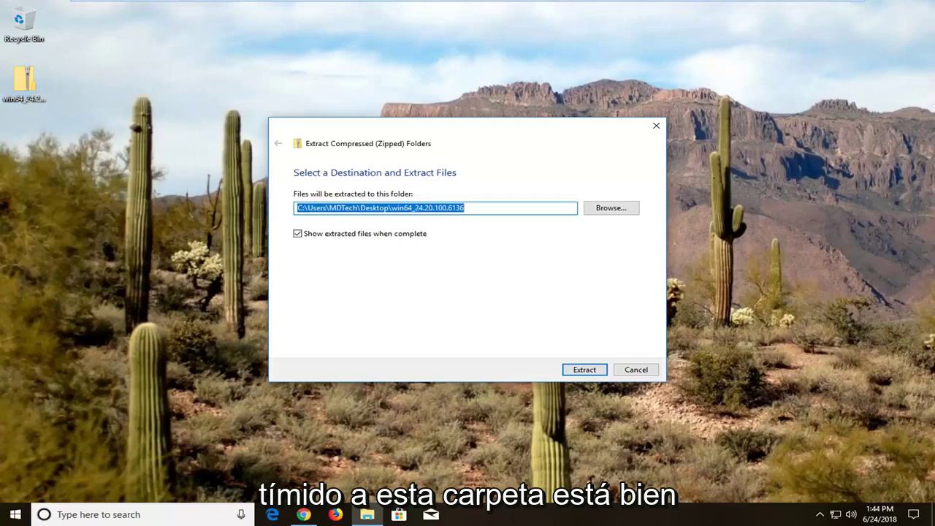
left_click(584, 369)
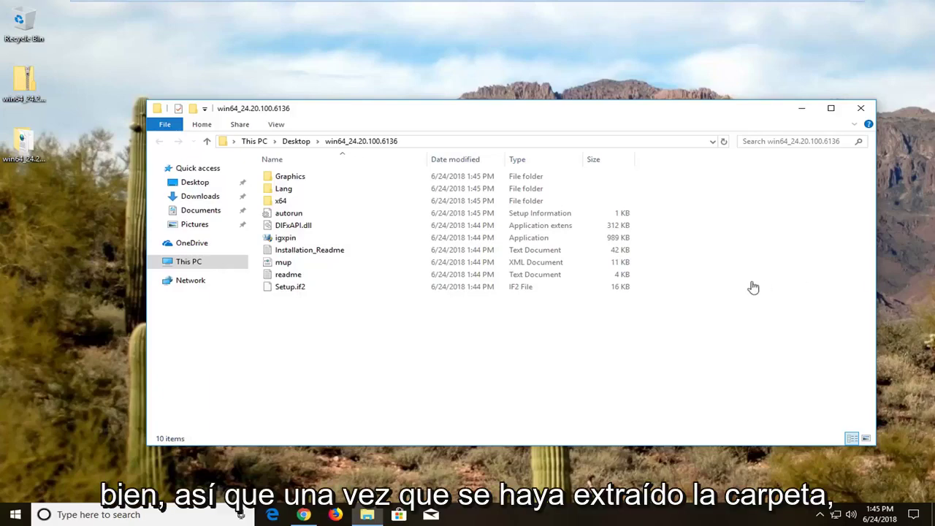
left_click(862, 109)
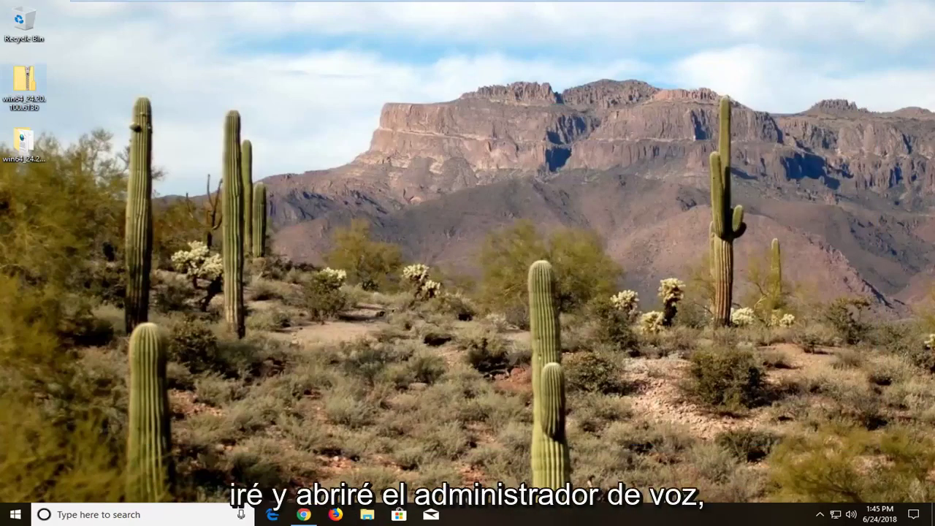
Step: Open Device Manager and expand the Display adapters category
left_click(14, 514)
type("device manager")
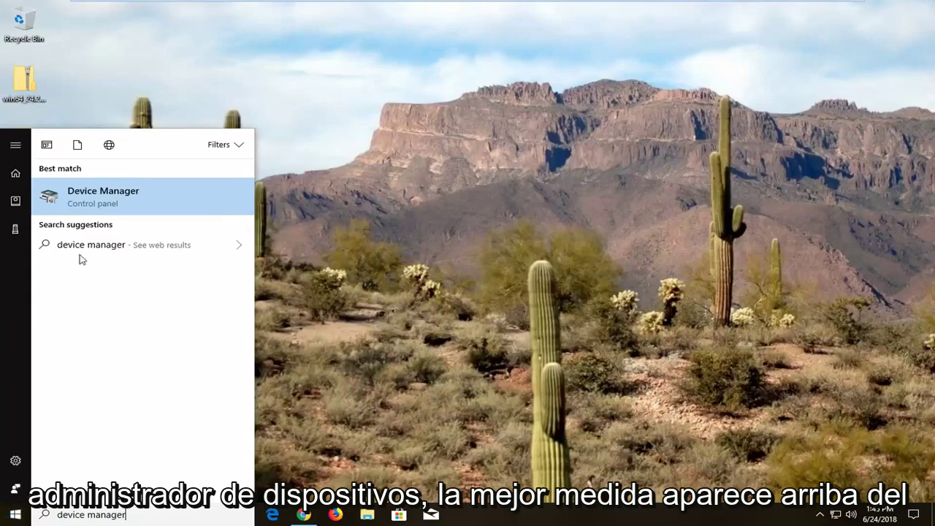
left_click(89, 196)
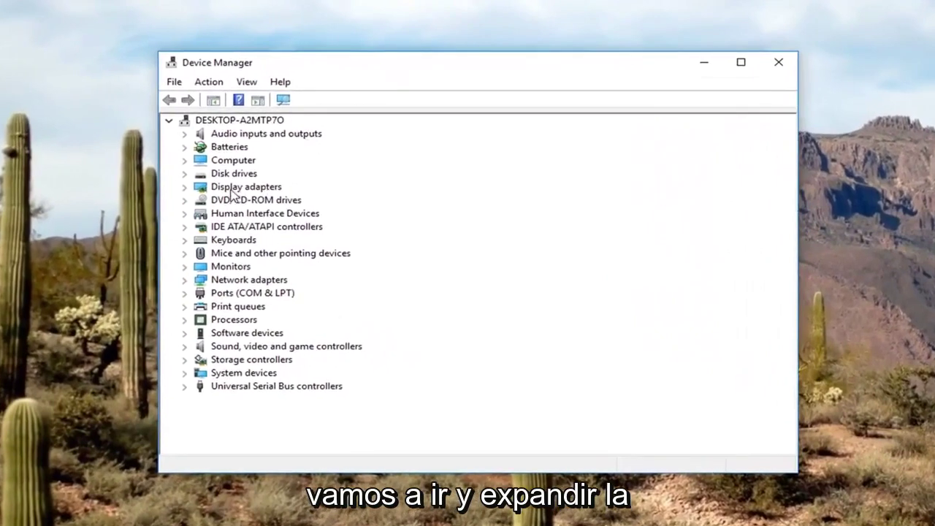
left_click(229, 190)
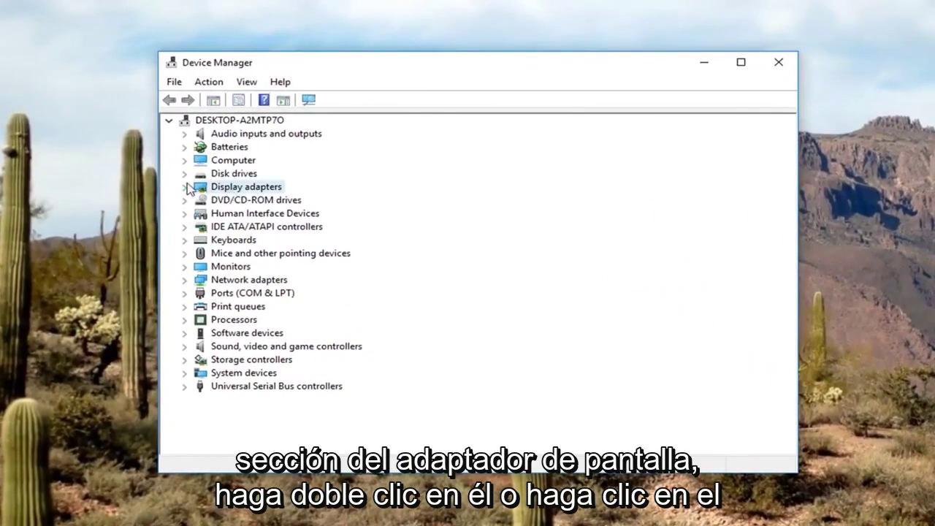
left_click(185, 187)
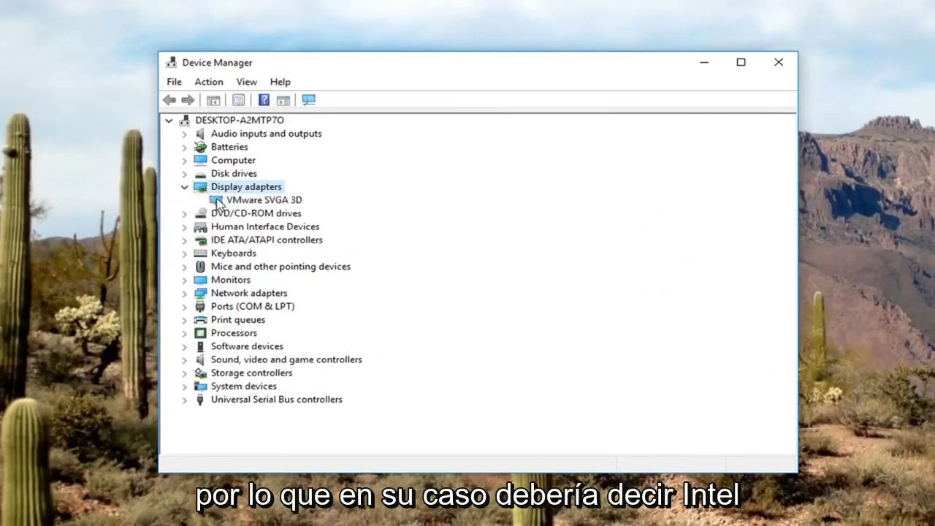
Step: Open the VMware SVGA 3D adapter's properties and show its driver information
left_click(239, 203)
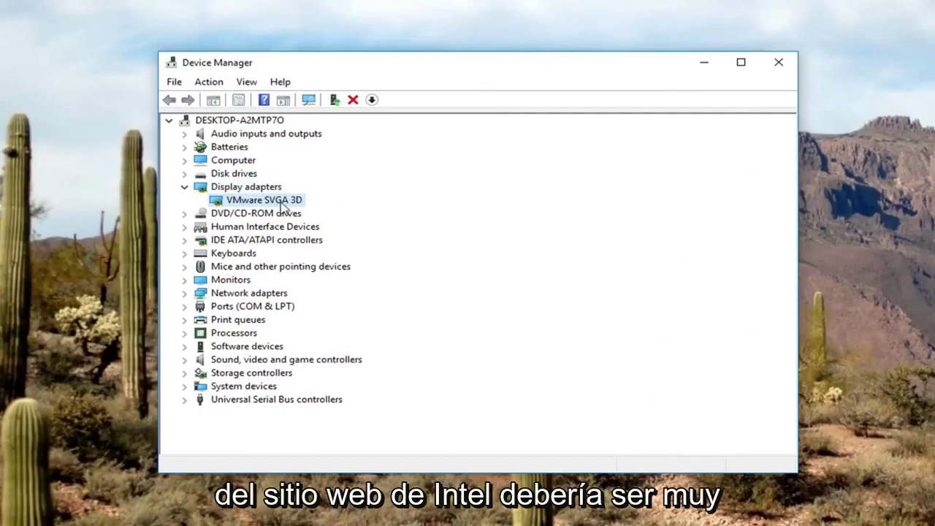
right_click(263, 199)
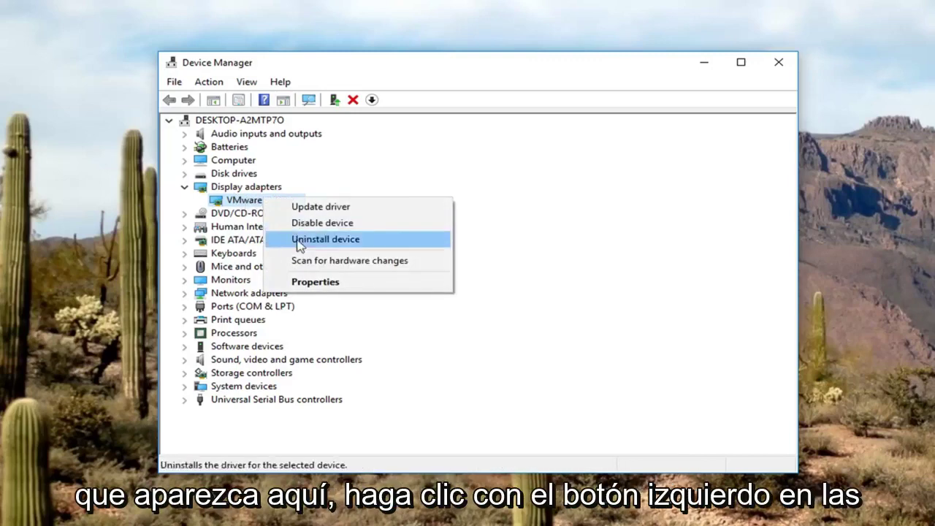
left_click(315, 282)
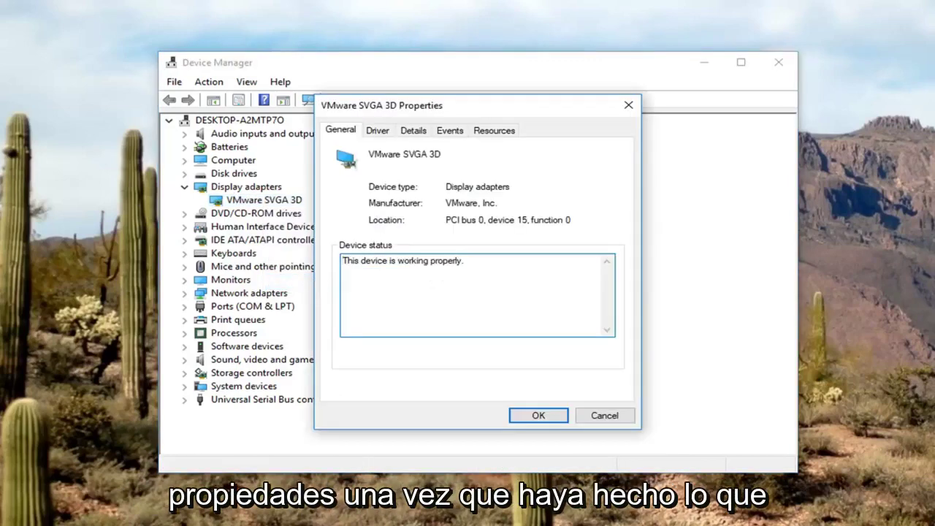
left_click(378, 132)
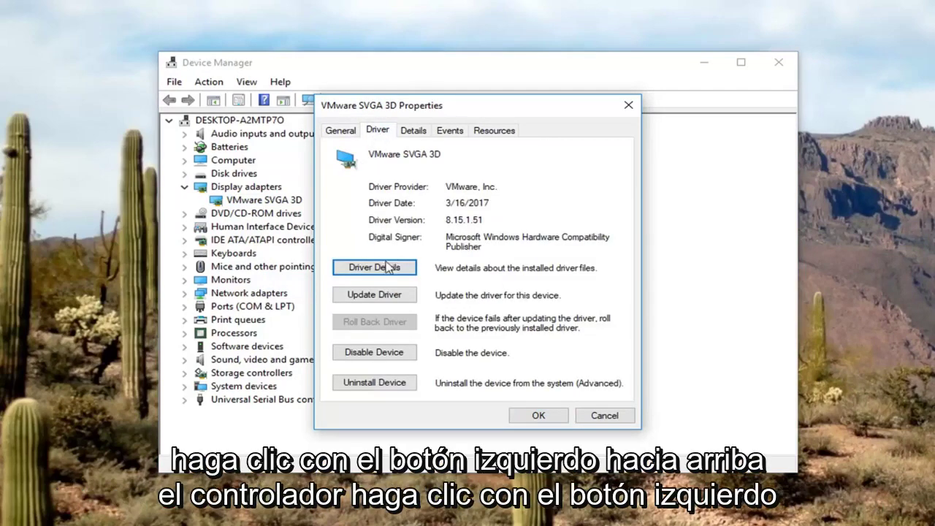
Step: Start a manual driver update for the adapter, picking from the available drivers and choosing to install from disk
left_click(374, 294)
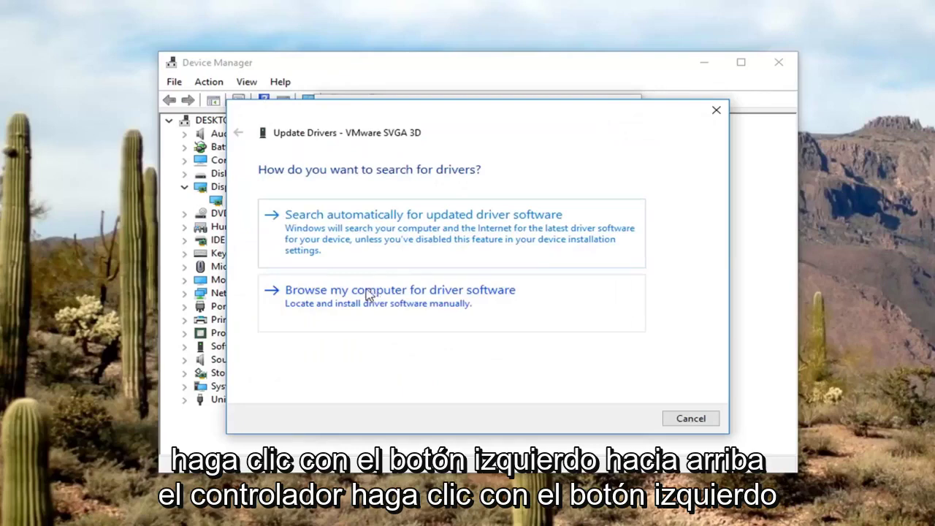
left_click(431, 302)
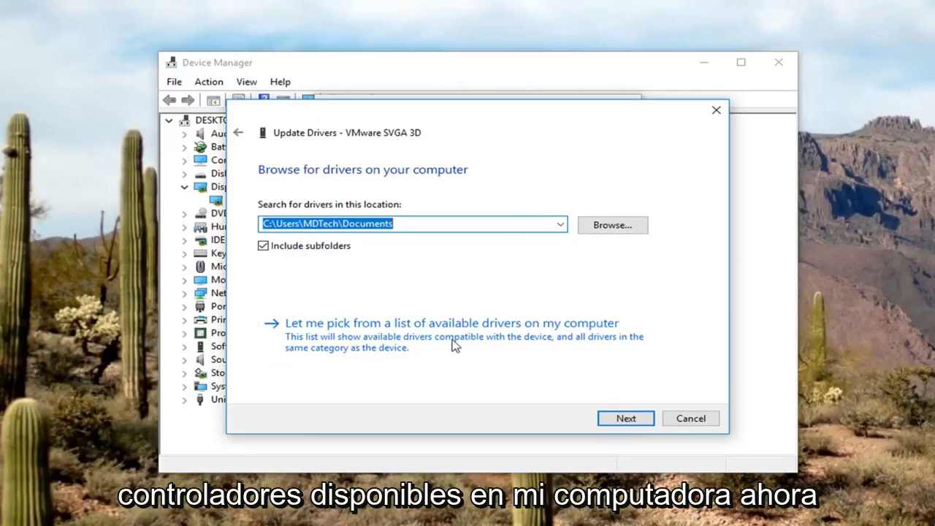
left_click(424, 340)
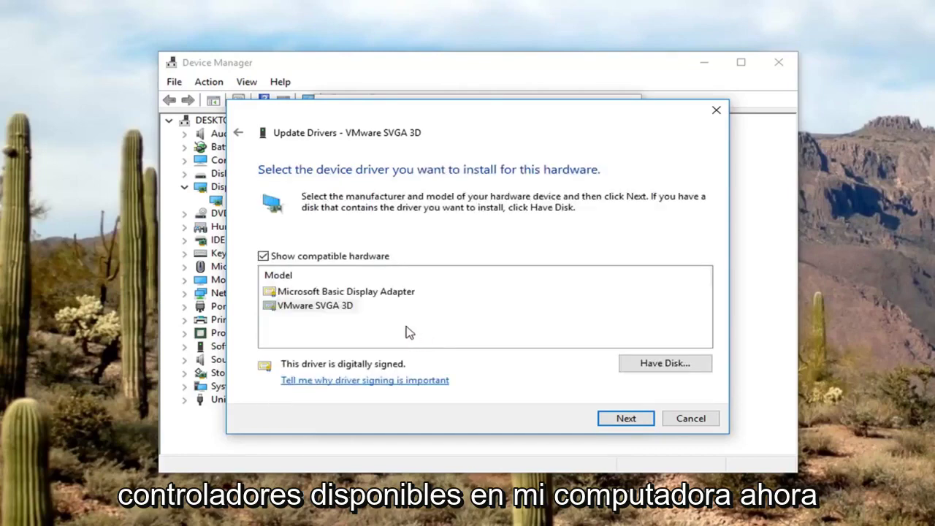
left_click(665, 365)
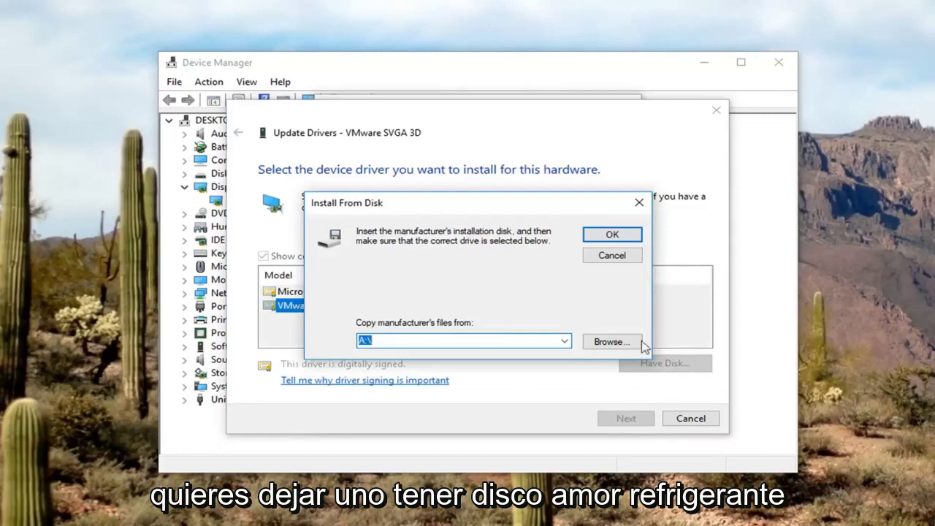
Step: Browse to the Graphics folder inside the desktop's win64_24.20.100.6136 folder and select the igdlh64 setup information file
left_click(603, 344)
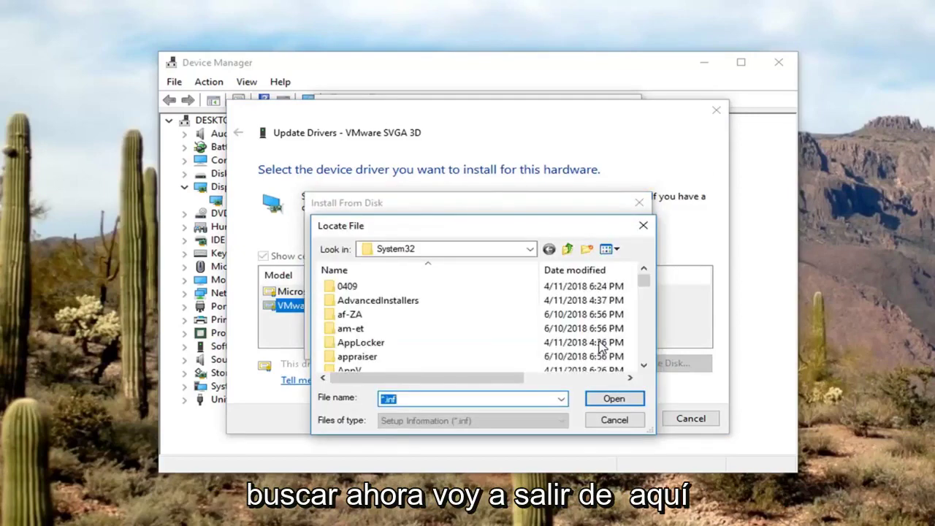
left_click(530, 250)
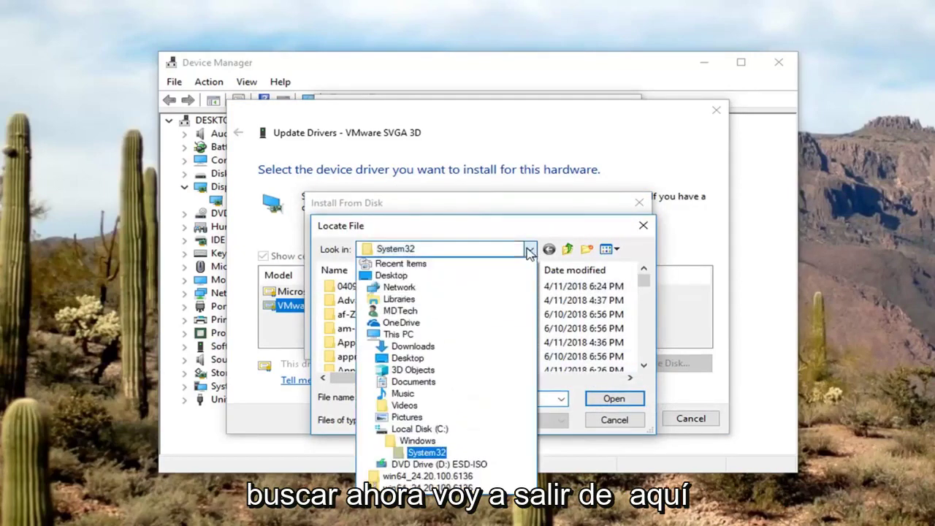
left_click(530, 249)
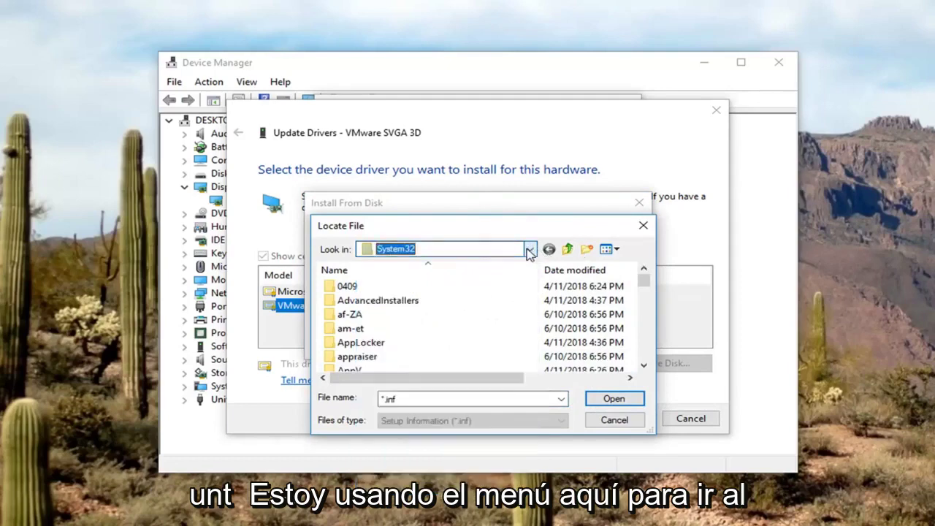
left_click(530, 249)
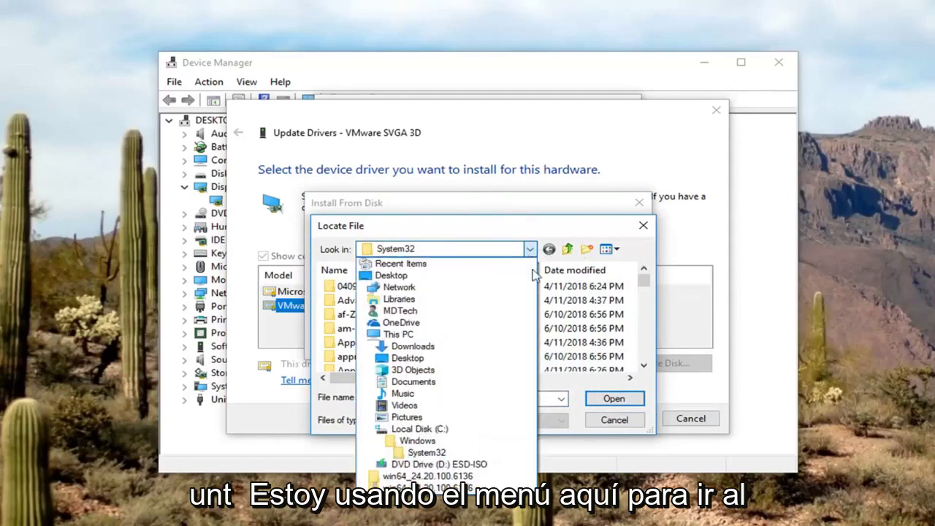
left_click(393, 277)
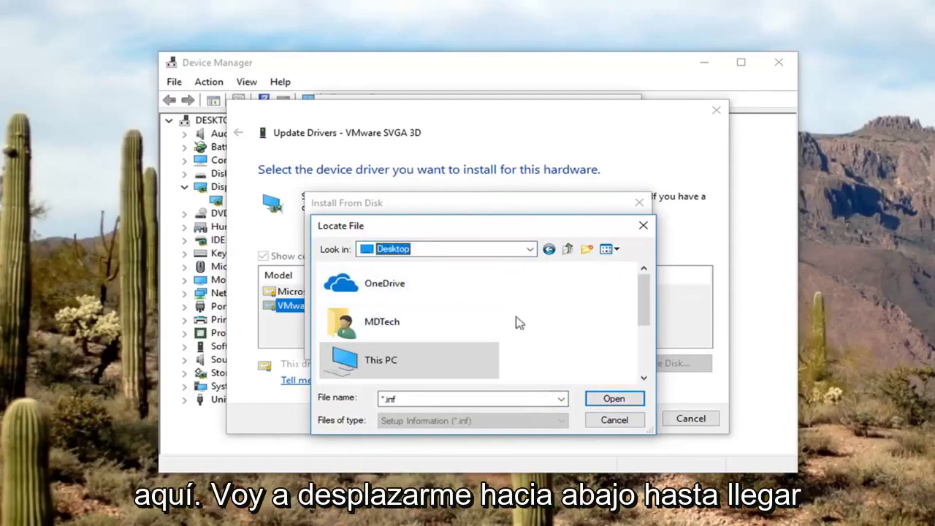
scroll(515, 324, "down", 3)
scroll(603, 324, "up", 3)
scroll(460, 346, "down", 3)
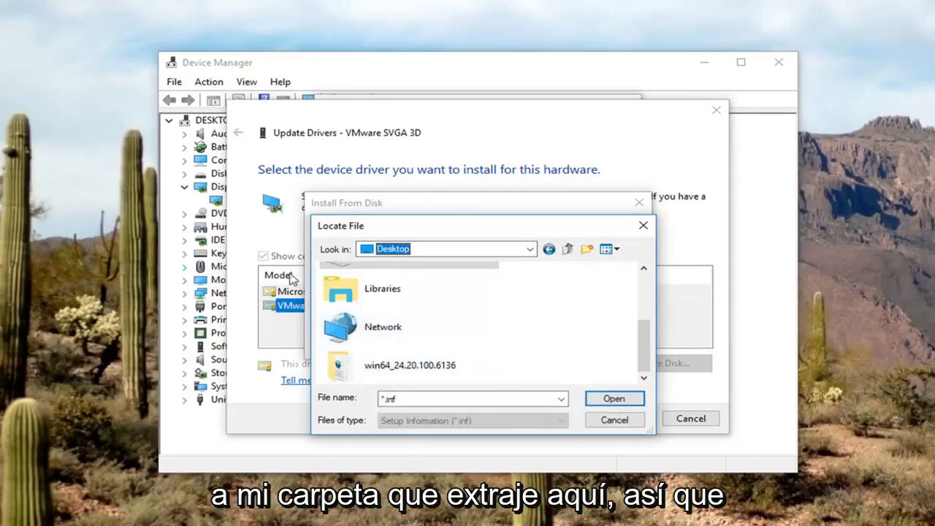
double_click(382, 369)
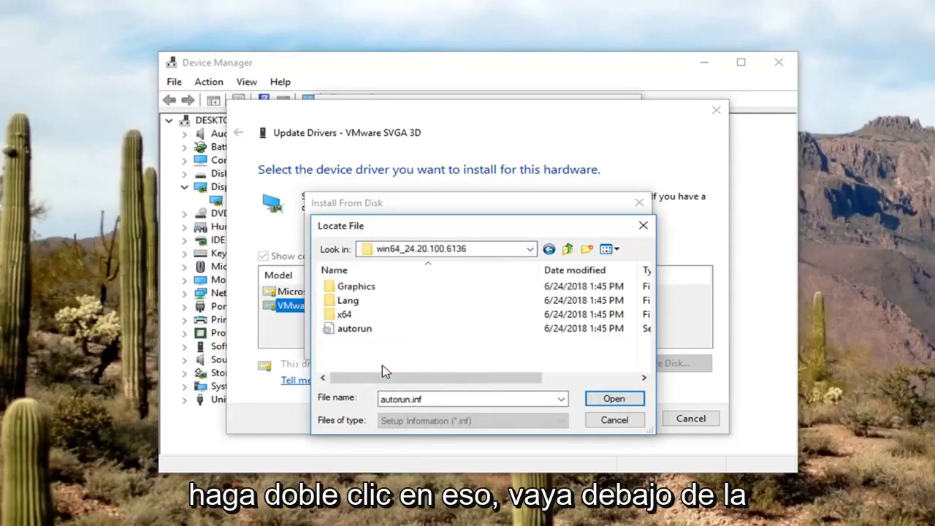
double_click(351, 287)
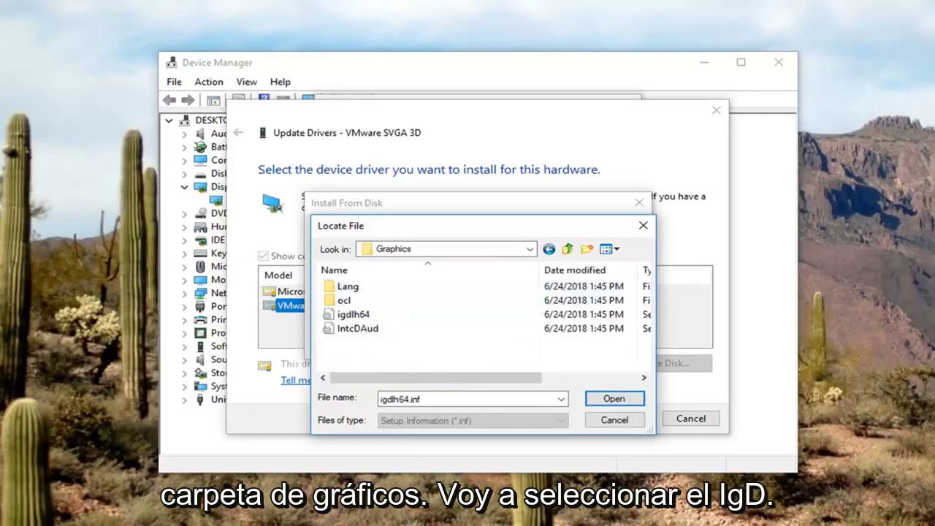
left_click(343, 318)
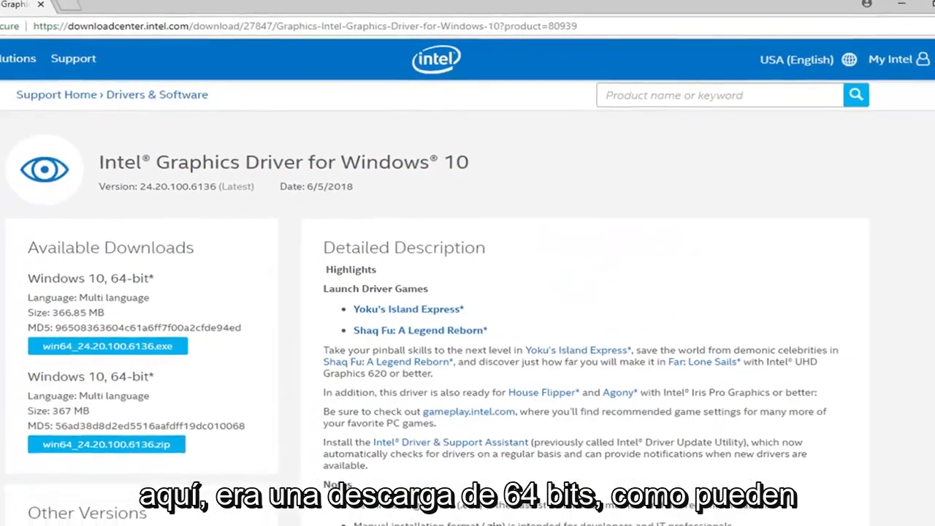
Step: Check the 64-bit package listed on Intel's download page, and try to load the selected igdlh64 driver file
scroll(288, 331, "down", 3)
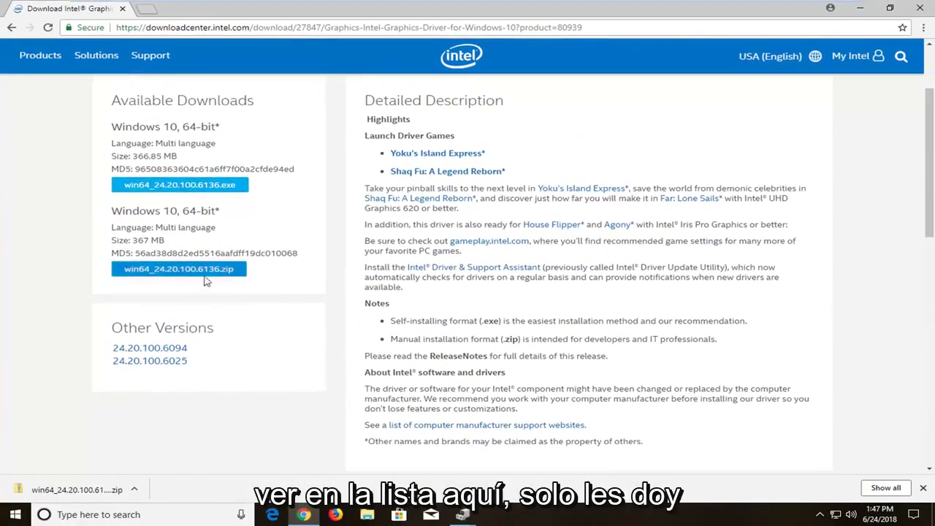
left_click(858, 12)
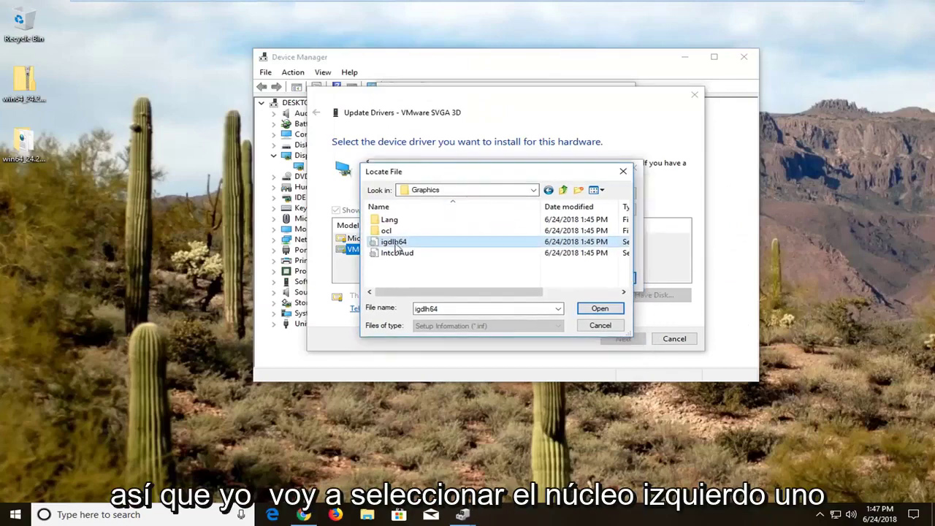
left_click(599, 309)
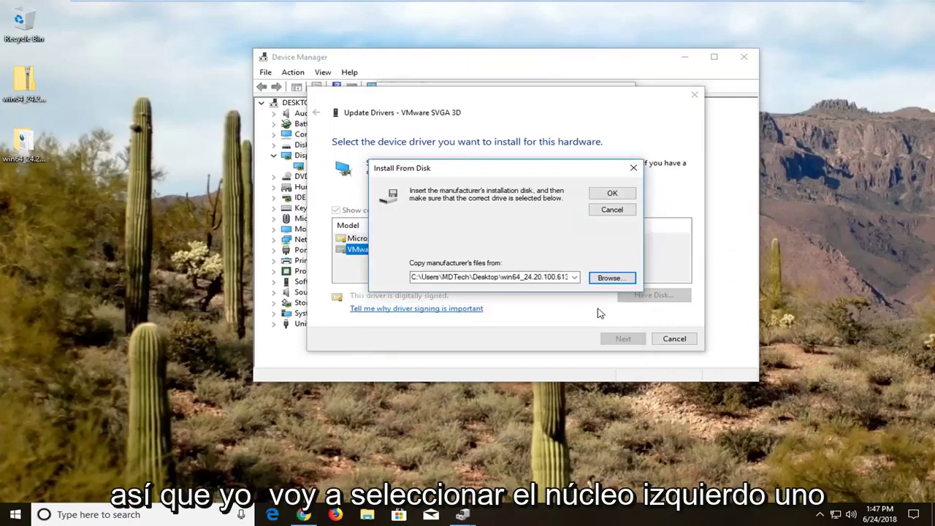
left_click(612, 193)
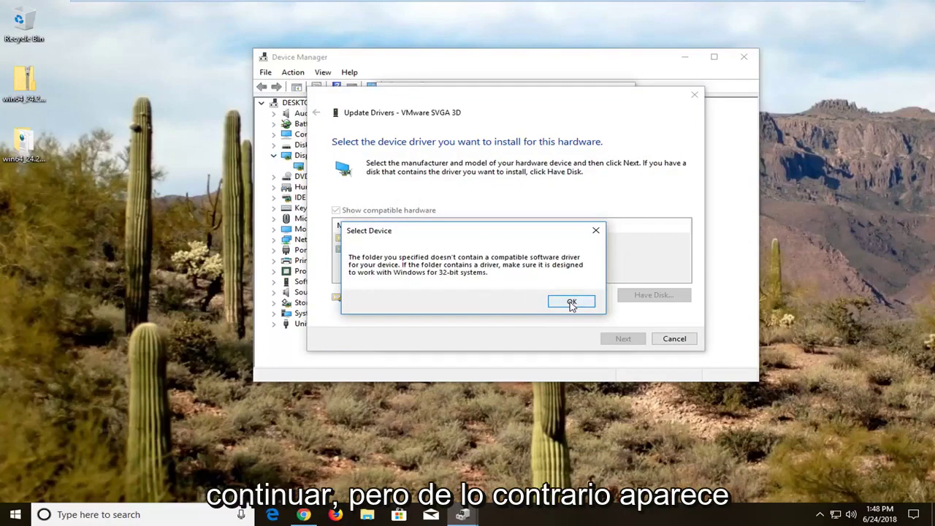
key("Return")
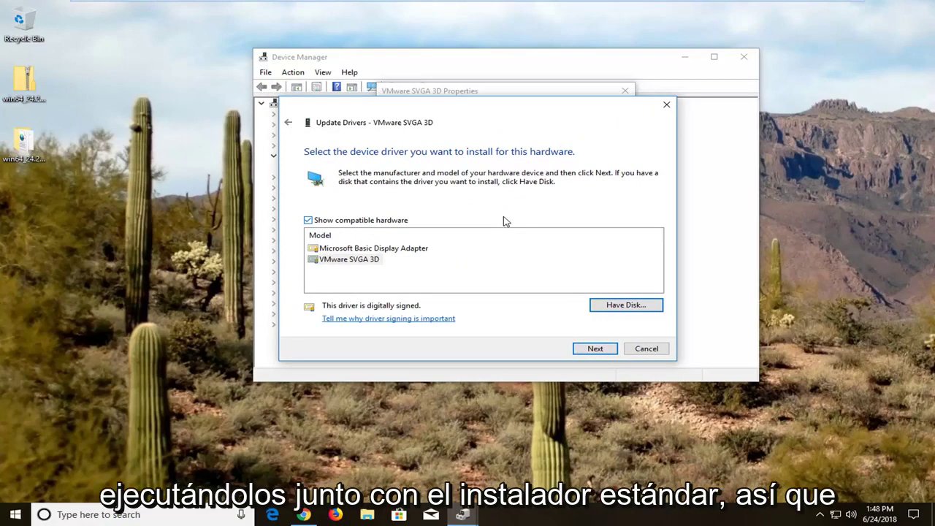
Step: Cancel the driver update and close the adapter's properties and Device Manager
left_click(667, 105)
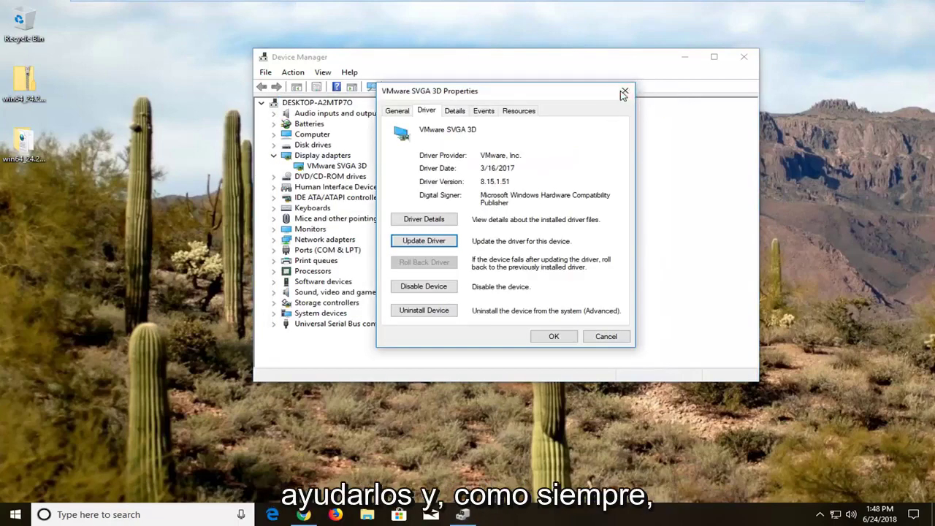
left_click(625, 91)
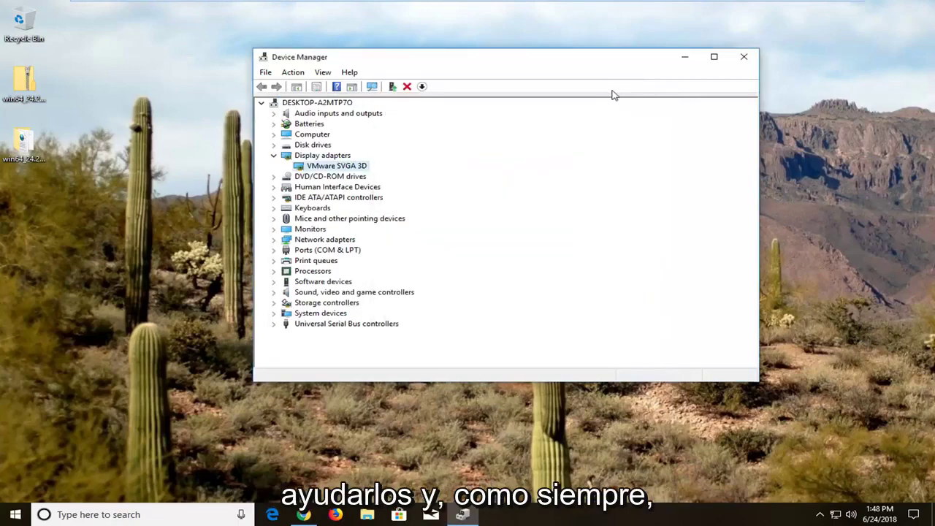
left_click(744, 58)
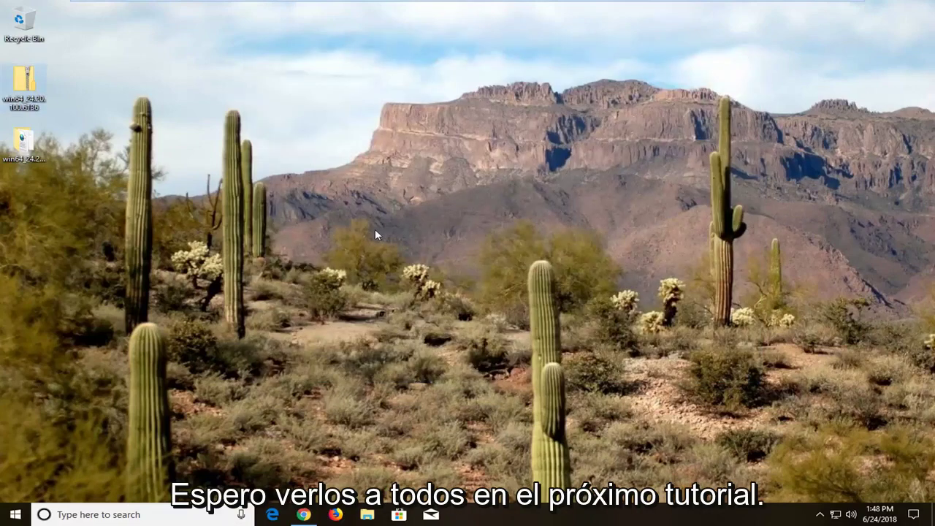